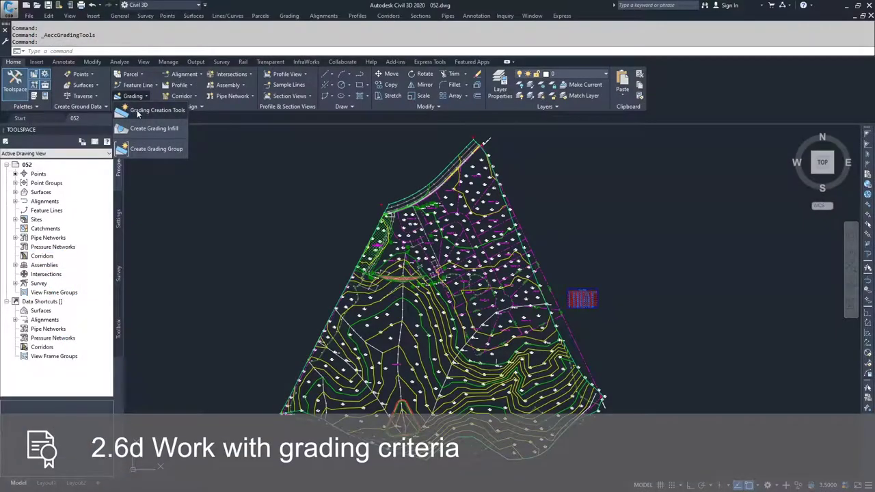
# Show the Grading Creation Tools for group Prop 2-3 and list the available grading criteria.
pyautogui.click(138, 114)
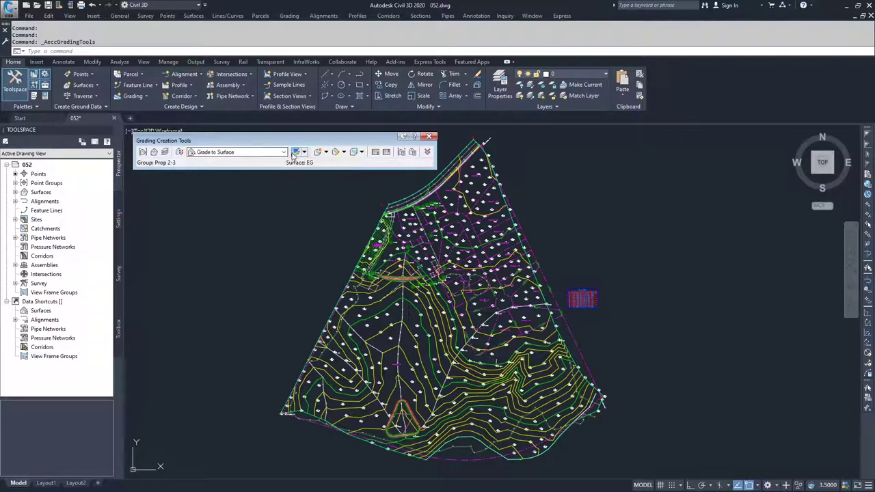
pyautogui.click(250, 153)
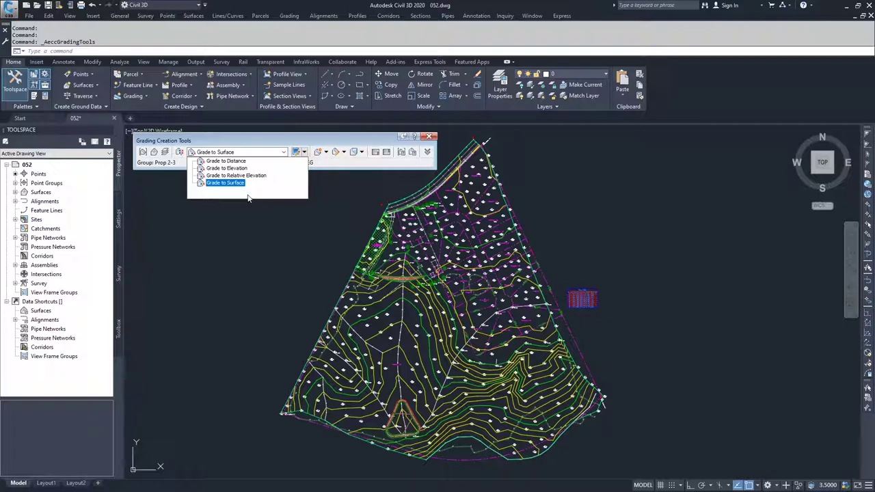
# Review the Grade to Distance, Elevation, Relative Elevation and Surface criteria, then show the creation choices.
pyautogui.click(304, 151)
# Keep Grade to Surface as the current grading criteria.
pyautogui.click(239, 152)
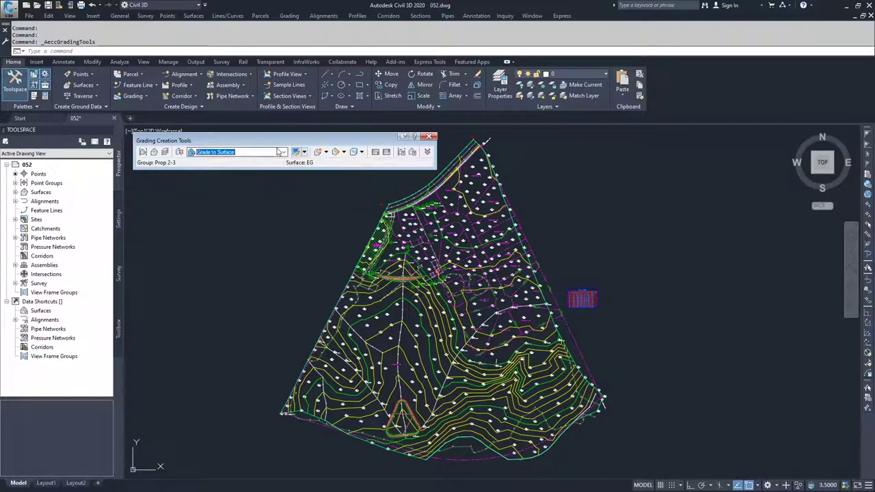
pyautogui.click(239, 152)
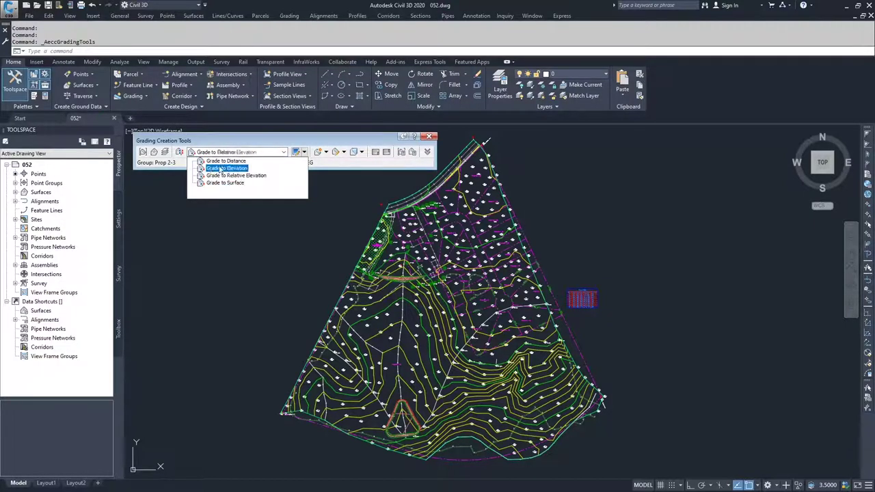
pyautogui.click(301, 148)
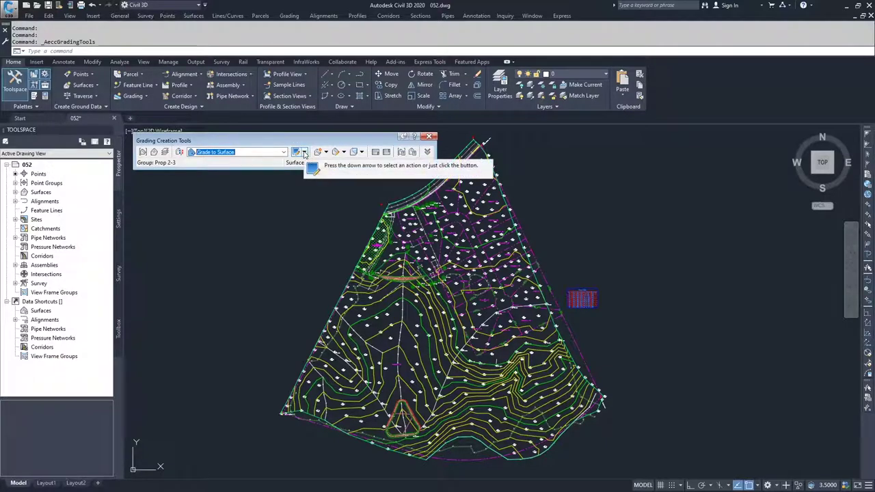
# Start a new grading criteria with default Distance target, 1.000' distance and 2.00:1 slope.
pyautogui.click(305, 152)
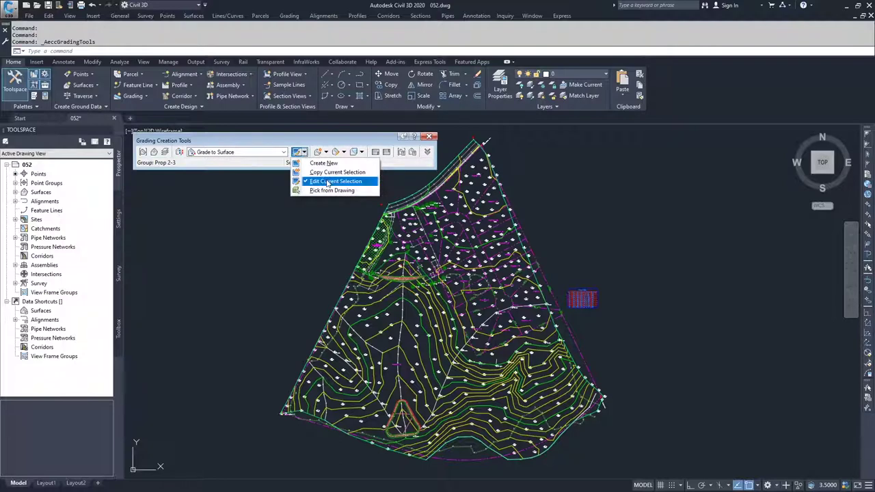
pyautogui.click(264, 157)
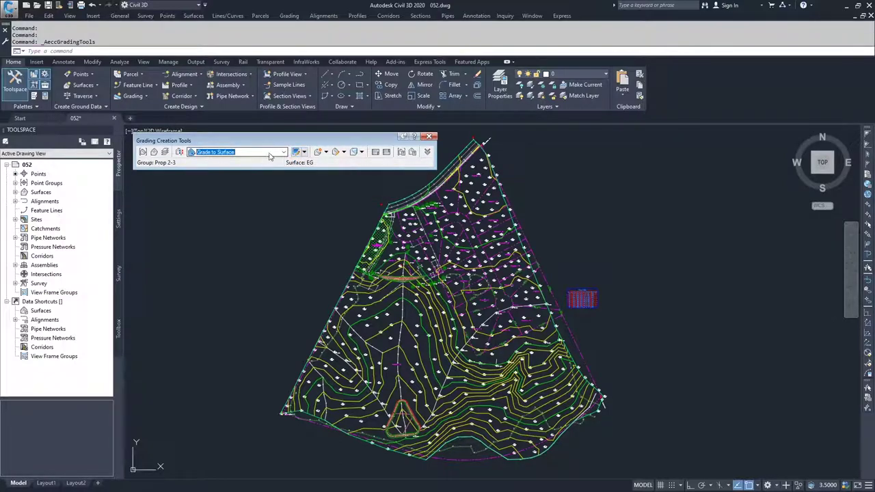
pyautogui.click(305, 152)
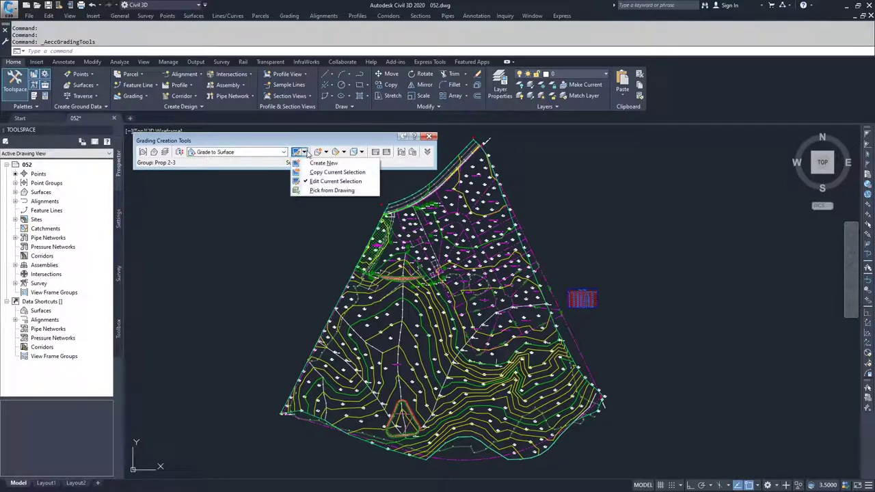
pyautogui.click(320, 164)
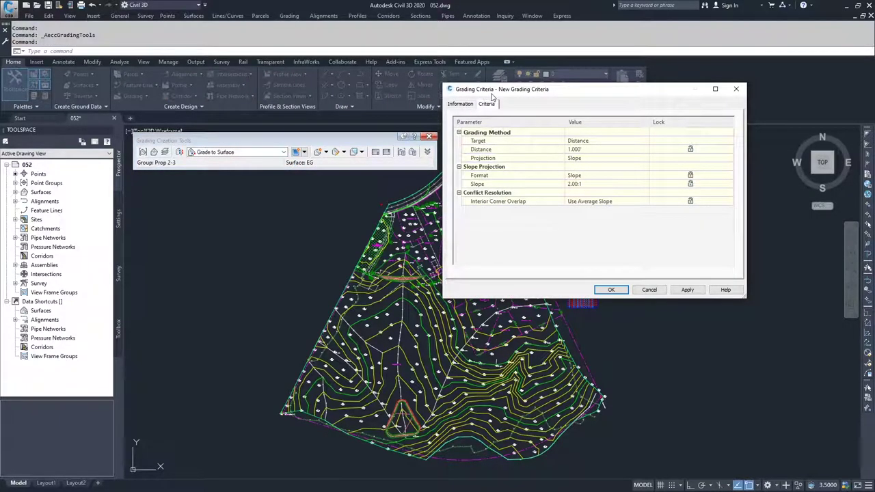
pyautogui.moveTo(492, 96); pyautogui.dragTo(518, 97)
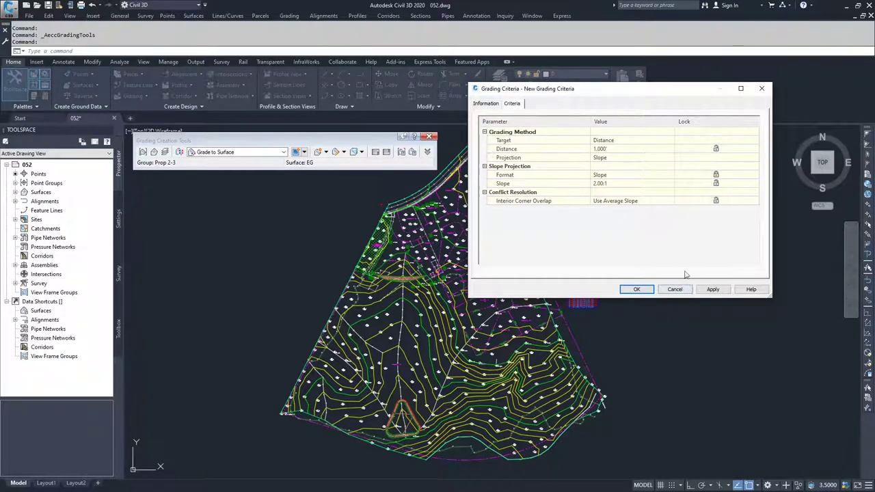
pyautogui.click(615, 145)
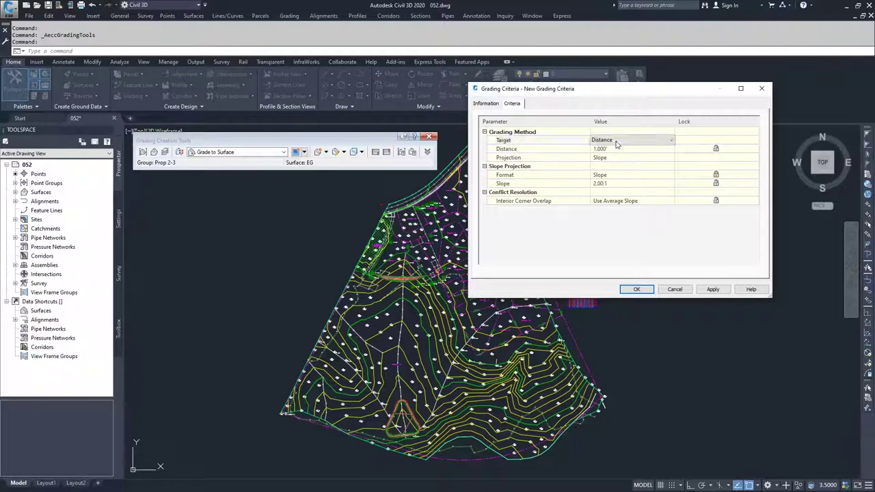
pyautogui.click(616, 145)
pyautogui.click(615, 145)
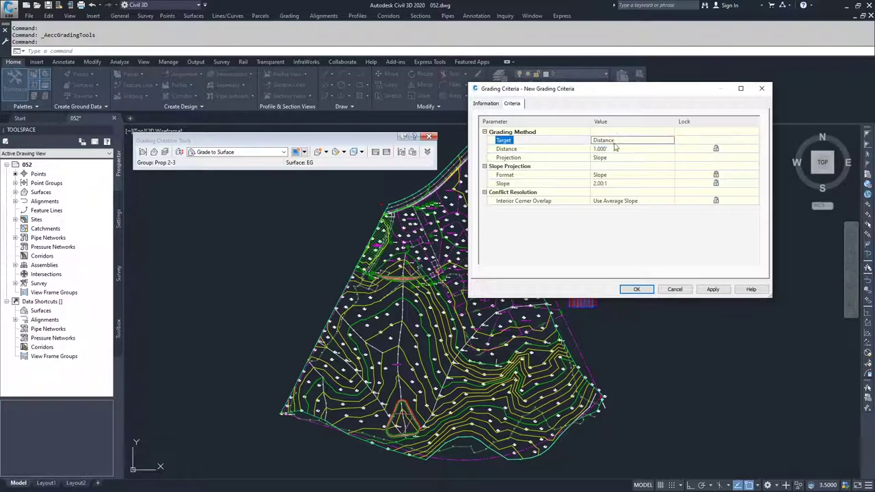
pyautogui.click(675, 289)
pyautogui.click(305, 152)
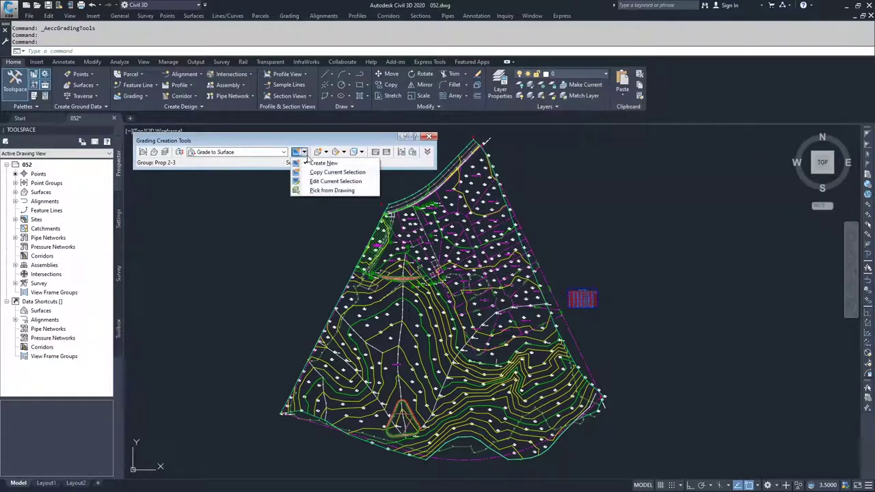
pyautogui.click(330, 181)
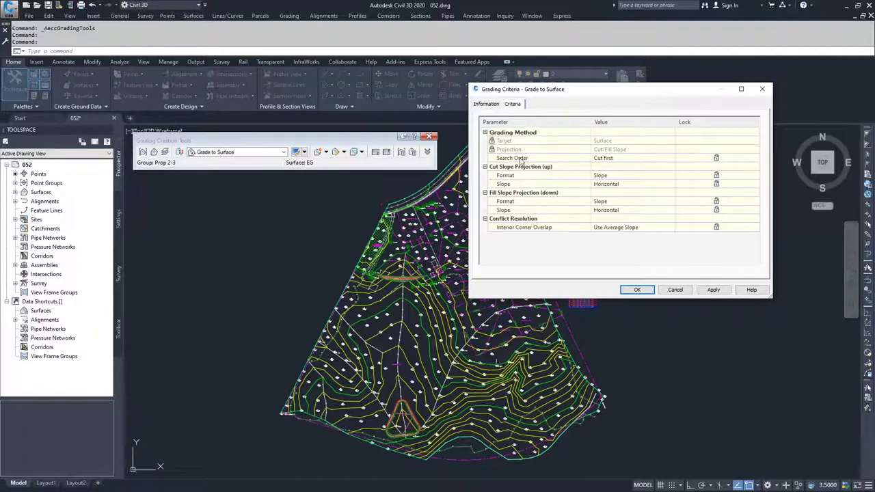
pyautogui.click(674, 290)
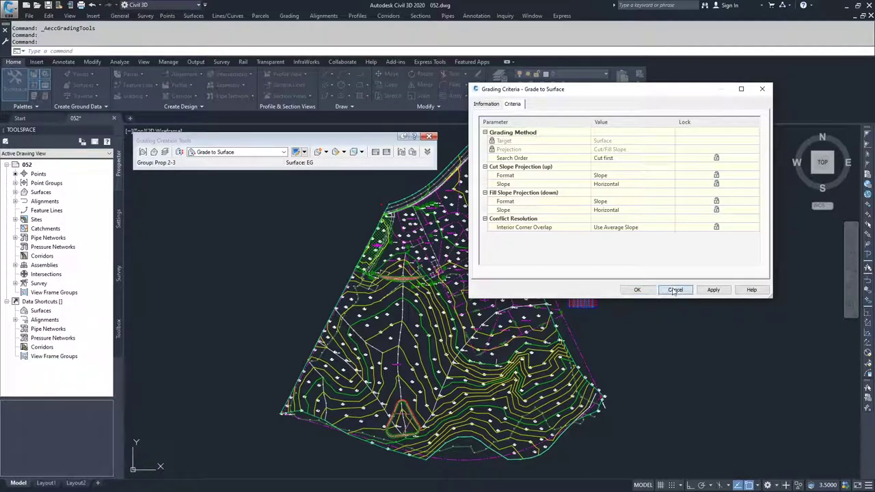
pyautogui.click(305, 153)
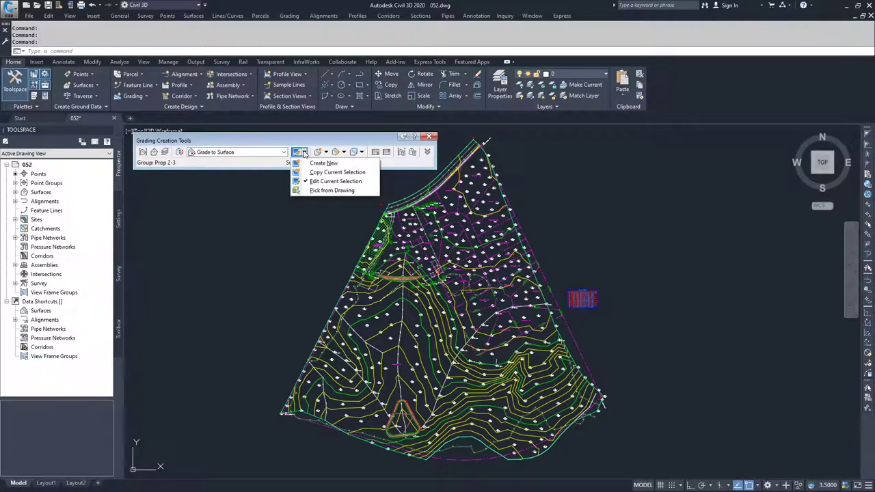
# Start another new grading criteria targeting Surface, keeping Cut/Fill Slope projection.
pyautogui.click(322, 164)
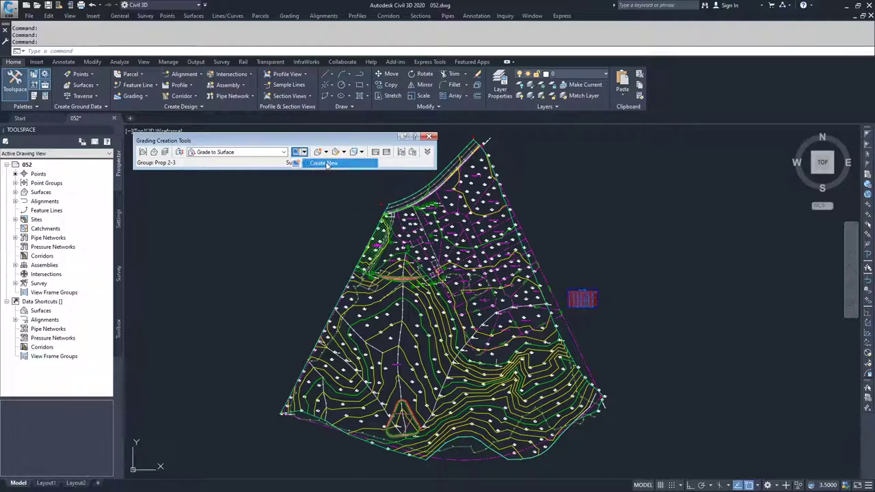
pyautogui.click(621, 141)
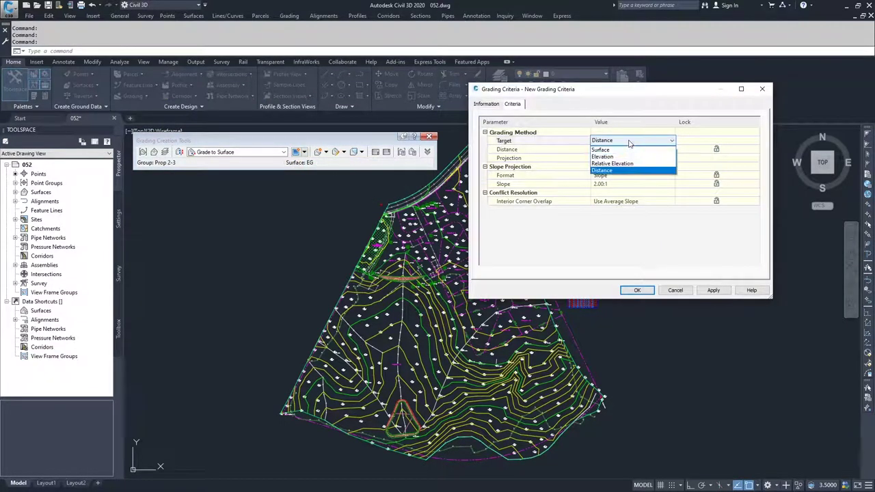
pyautogui.click(605, 149)
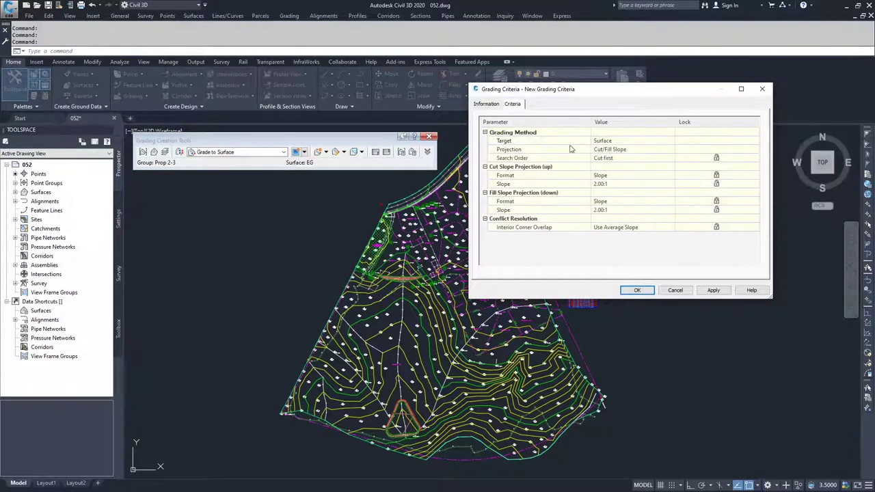
pyautogui.click(618, 150)
pyautogui.click(618, 151)
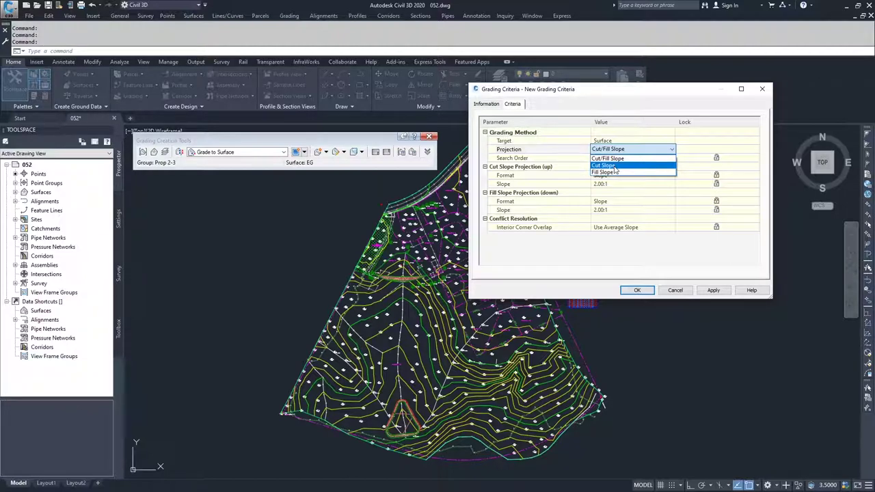
pyautogui.click(622, 158)
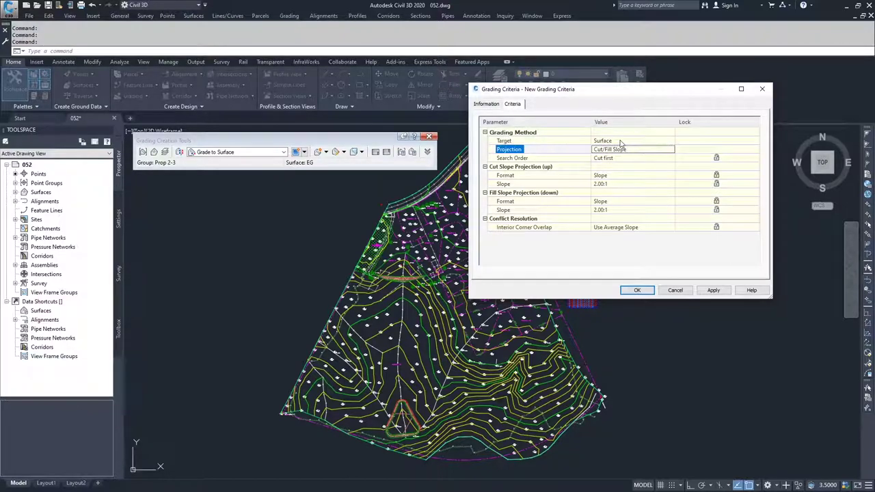
pyautogui.click(621, 142)
pyautogui.click(622, 142)
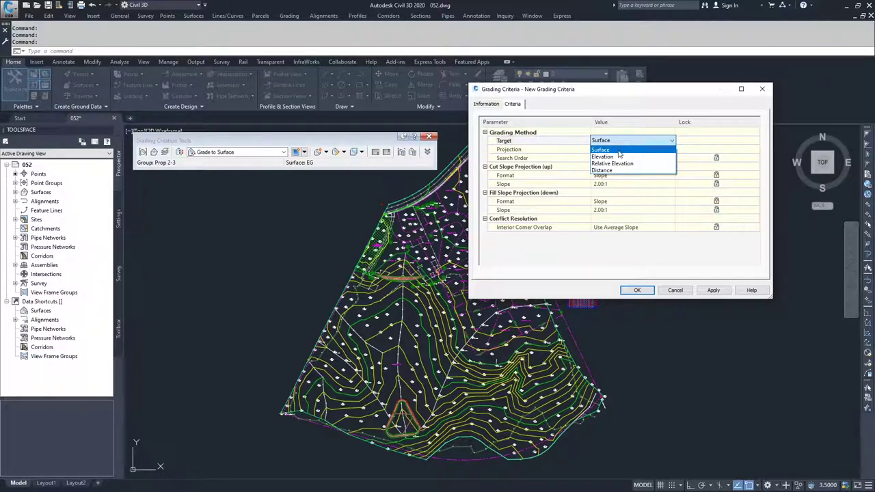
pyautogui.click(620, 151)
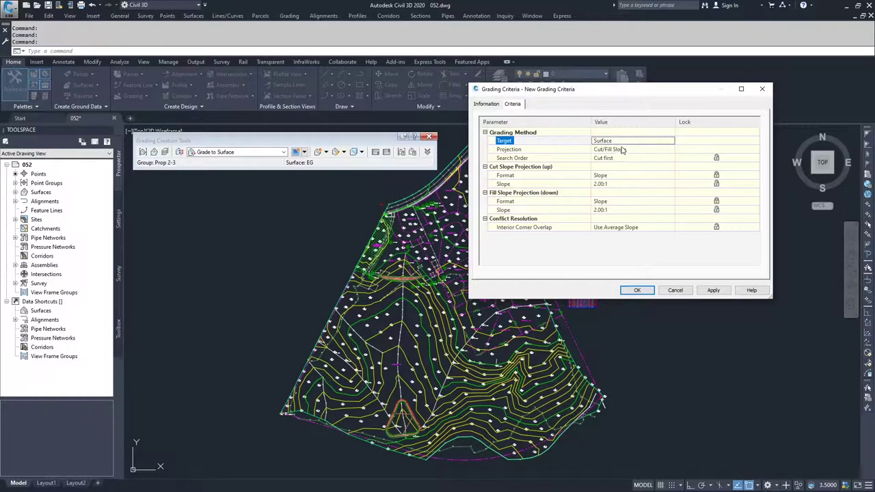
pyautogui.click(604, 150)
pyautogui.click(632, 149)
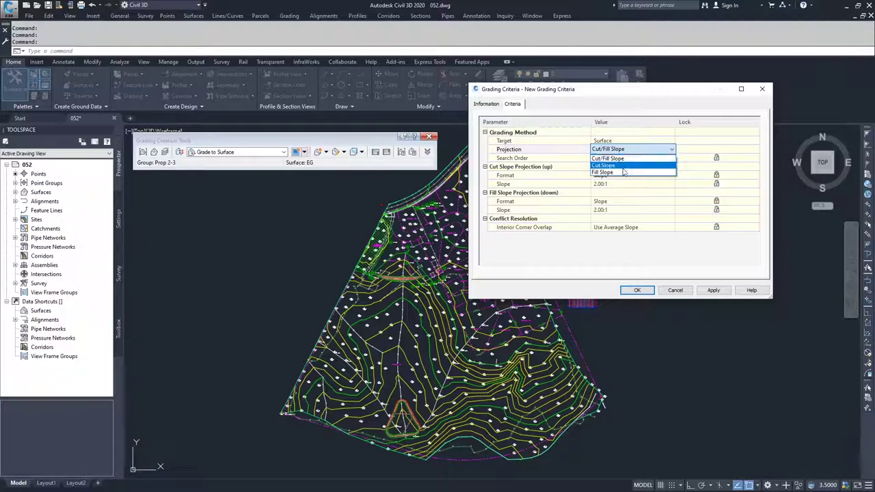
pyautogui.click(626, 159)
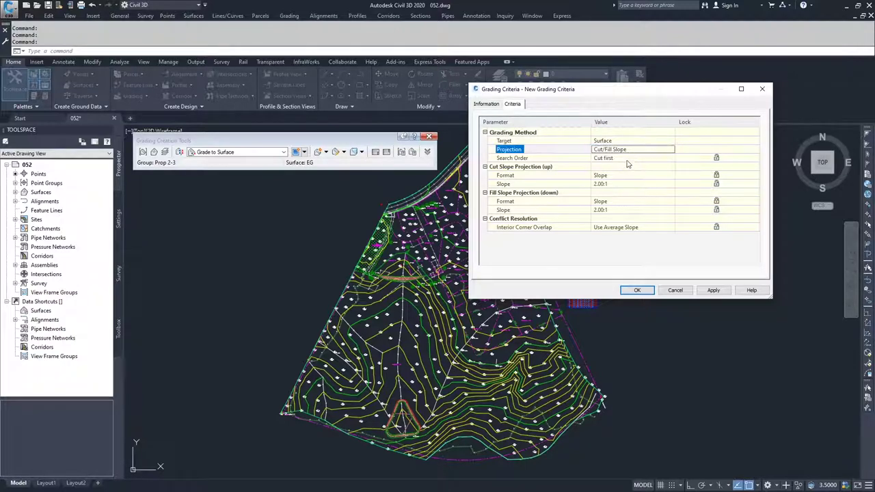
pyautogui.click(625, 159)
pyautogui.click(634, 159)
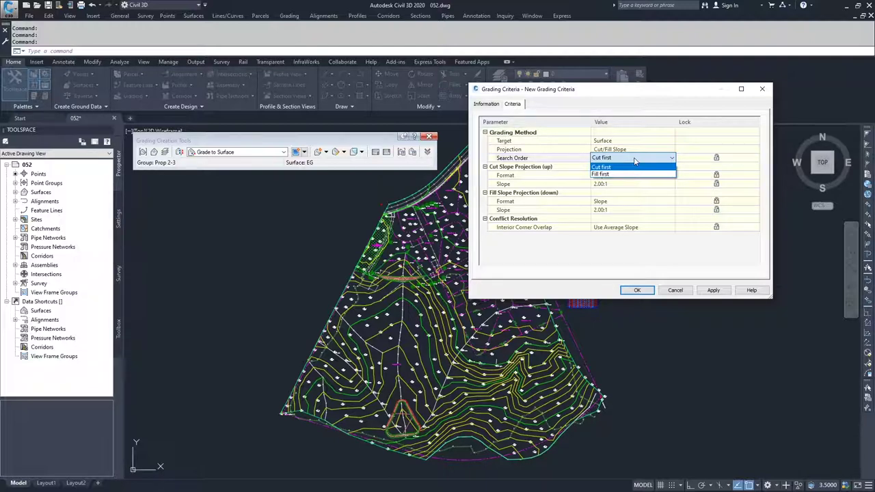
pyautogui.click(634, 162)
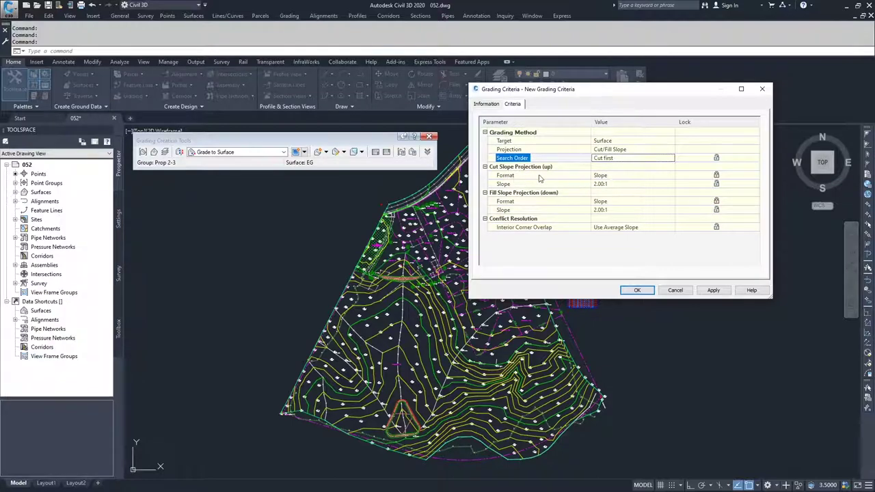
# Keep Slope format for the cut slope and enter Horizontal as its value.
pyautogui.click(626, 176)
pyautogui.click(627, 175)
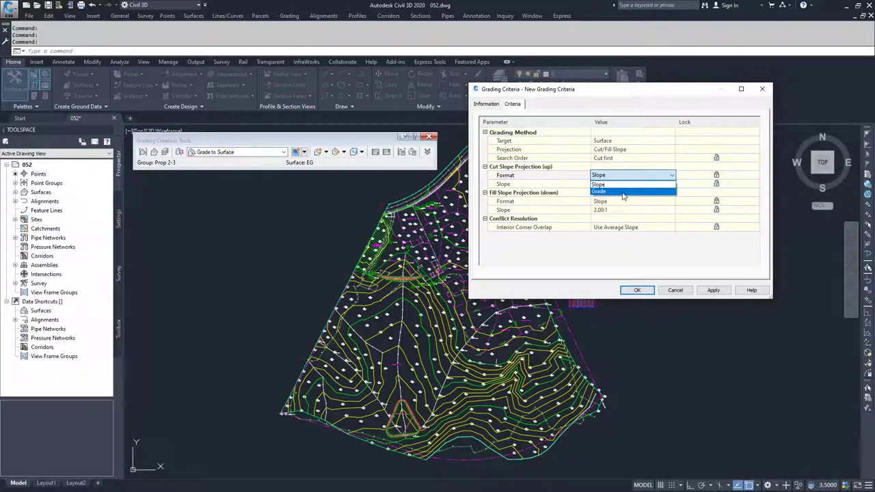
pyautogui.click(617, 185)
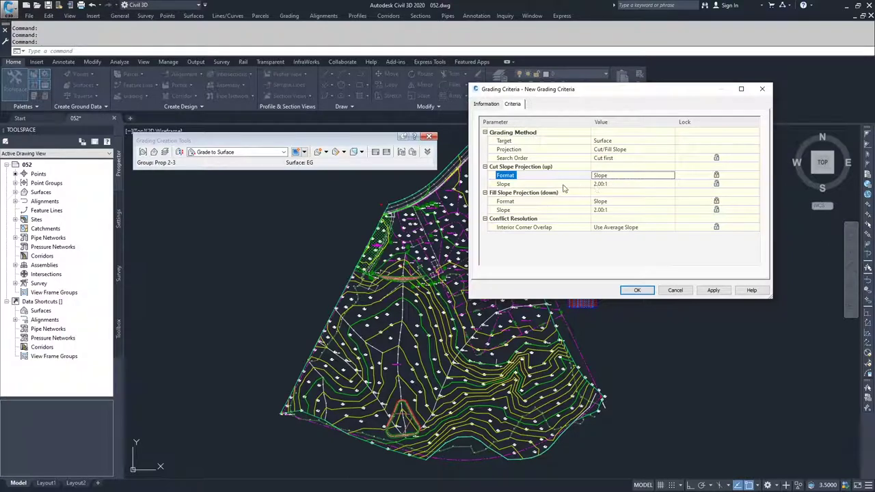
pyautogui.click(614, 188)
pyautogui.click(620, 179)
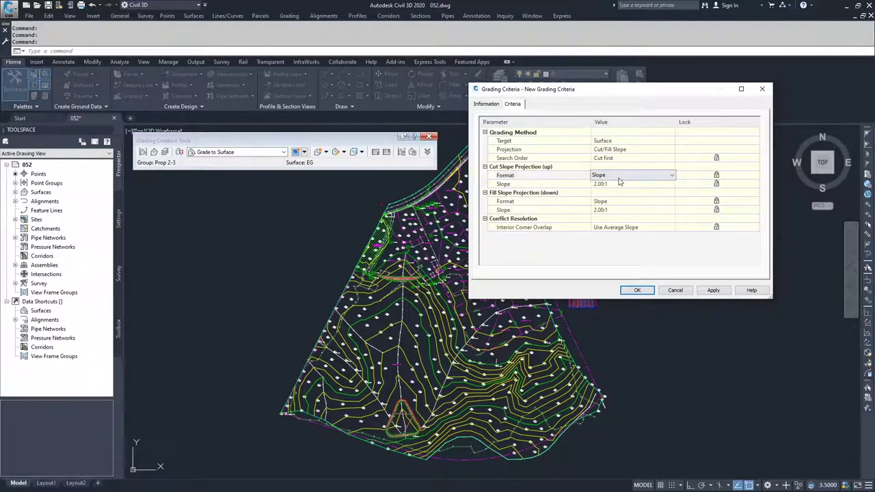
pyautogui.click(620, 180)
pyautogui.click(609, 186)
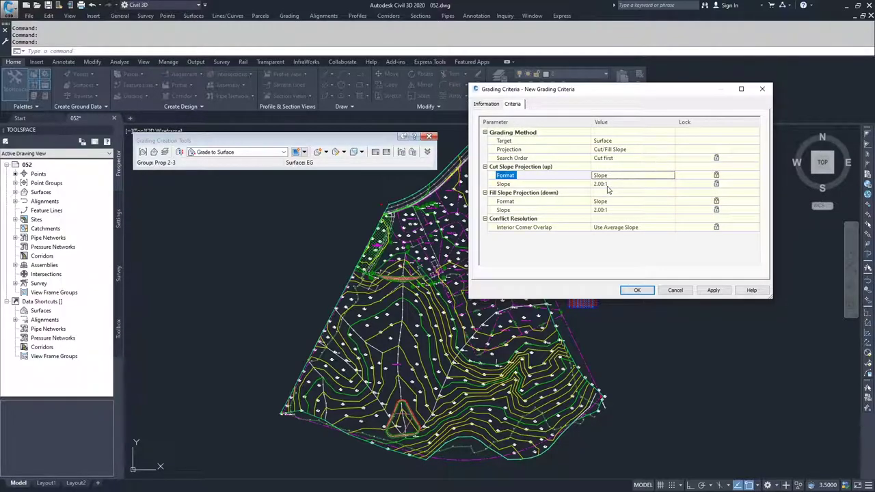
pyautogui.click(613, 184)
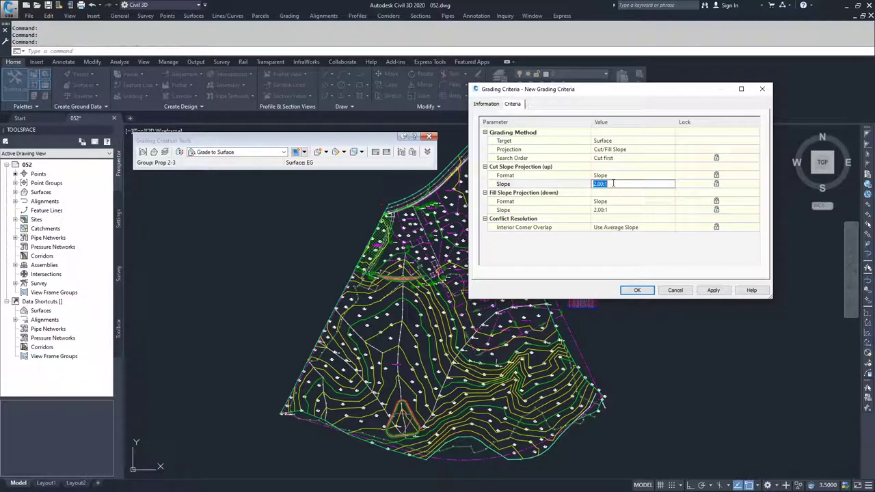
pyautogui.write('Horizontal')
pyautogui.press('Return')
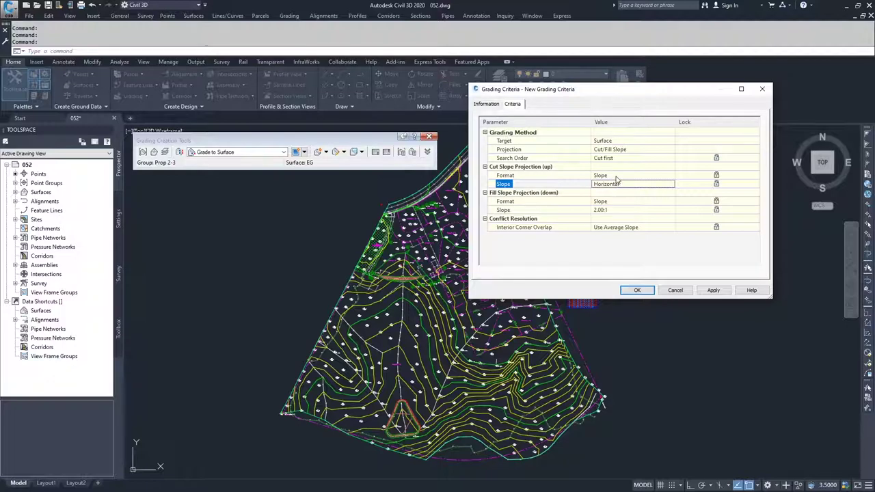
# Re-enter 2.00:1 as the cut slope, trying Grade format before returning to Slope.
pyautogui.click(616, 176)
pyautogui.click(616, 176)
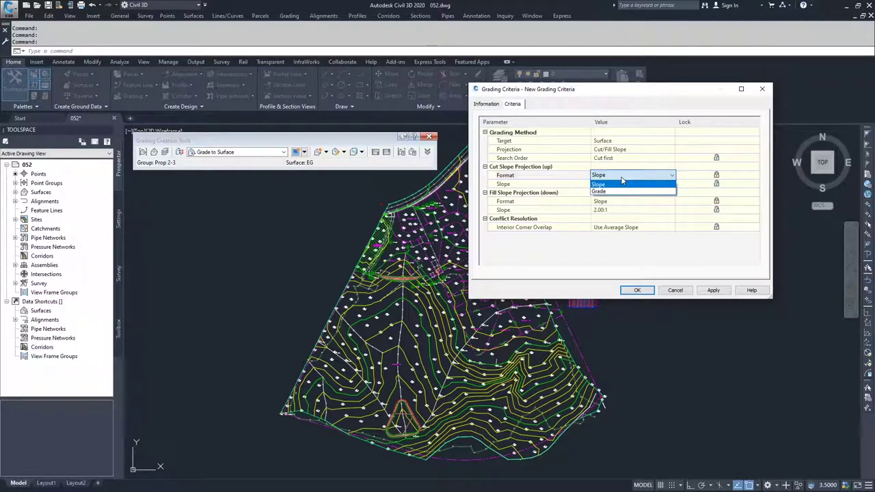
pyautogui.click(618, 185)
pyautogui.click(618, 185)
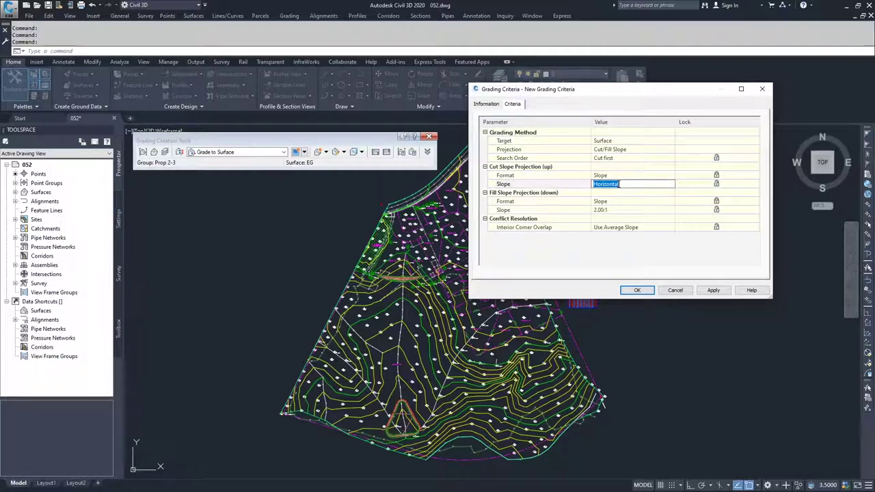
pyautogui.write('2.00:1')
pyautogui.click(626, 176)
pyautogui.click(625, 175)
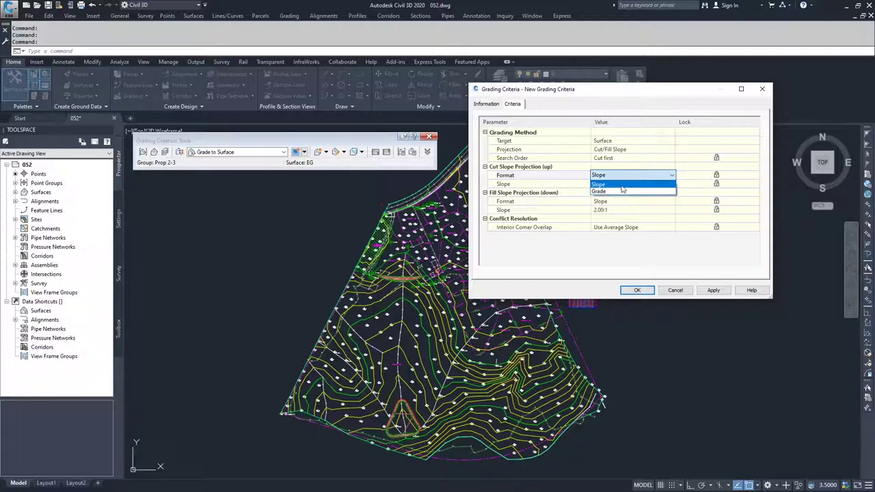
pyautogui.click(622, 191)
pyautogui.click(622, 175)
pyautogui.click(619, 185)
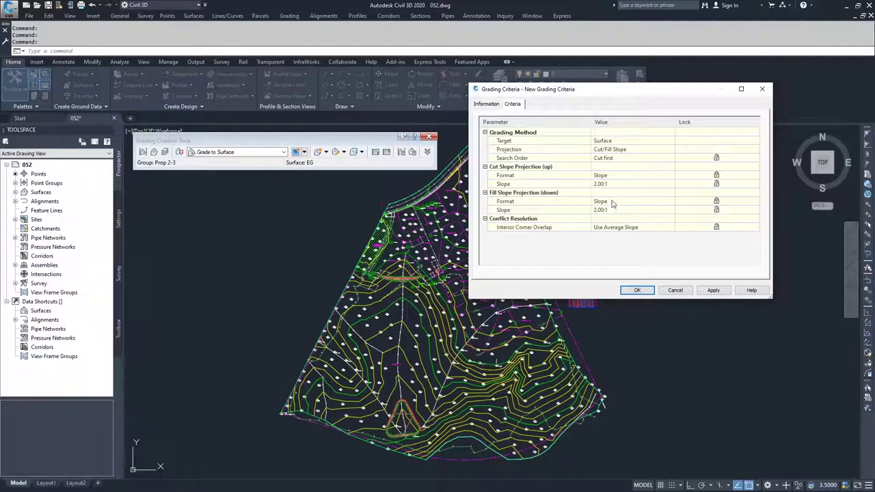
# Keep Slope format for the fill slope and Use Average Slope for interior corner overlap.
pyautogui.click(624, 203)
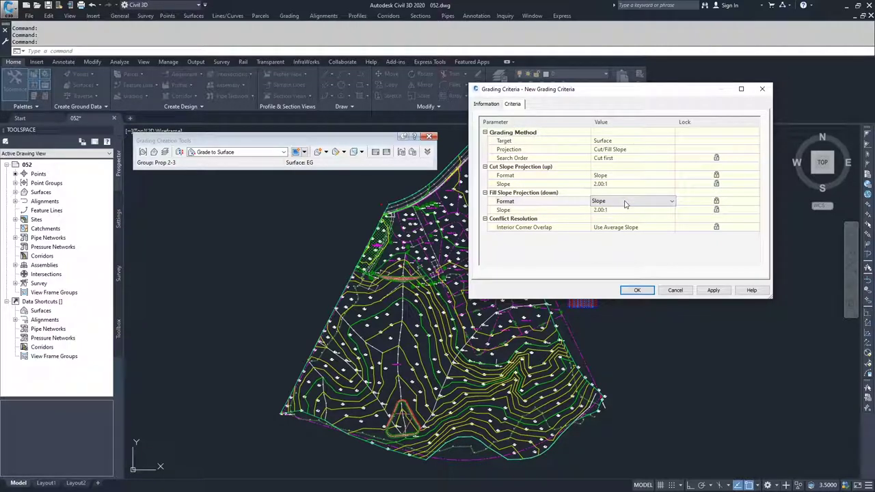
pyautogui.click(625, 204)
pyautogui.click(623, 210)
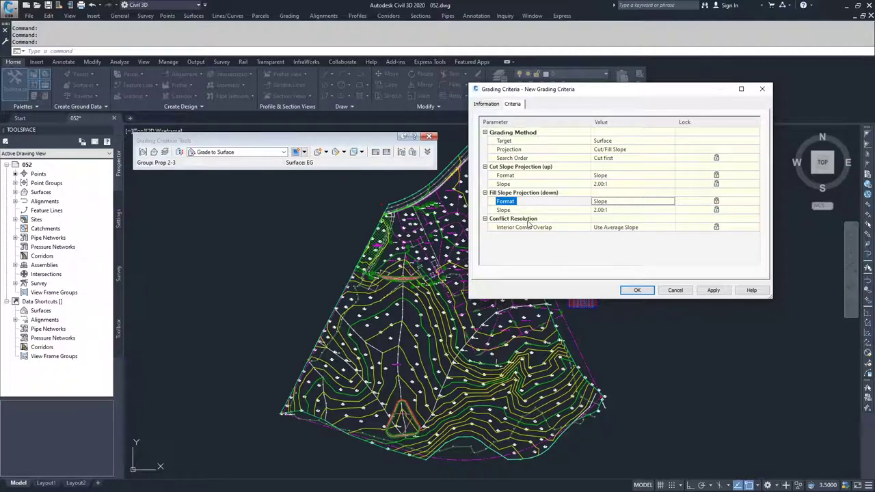
pyautogui.click(632, 233)
pyautogui.click(672, 227)
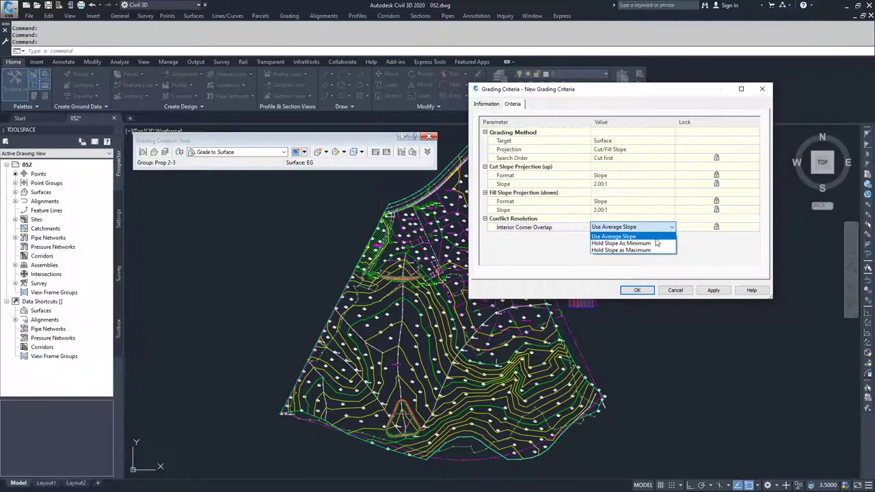
pyautogui.press('Escape')
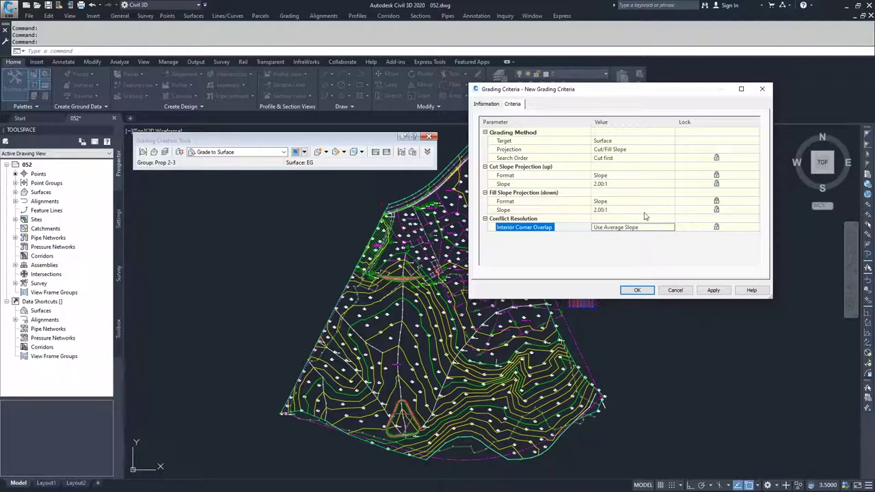
# Set the grading target to Elevation at 0.000'.
pyautogui.click(620, 141)
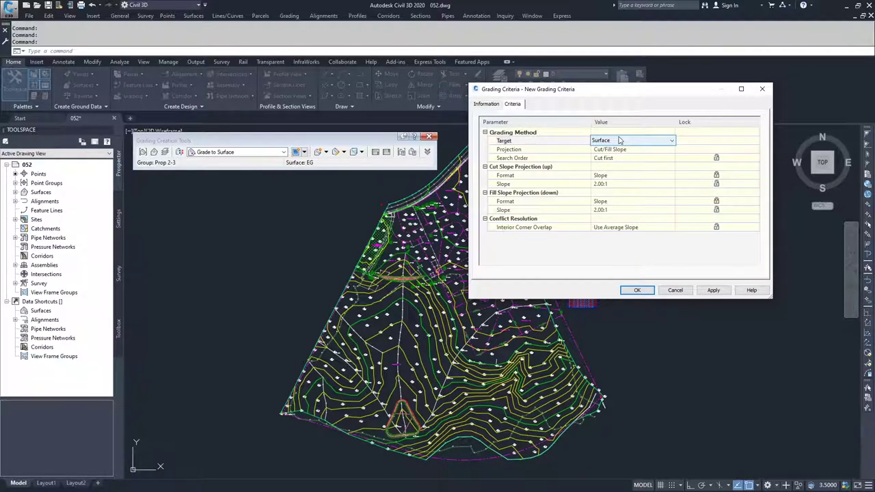
pyautogui.click(619, 140)
pyautogui.click(618, 156)
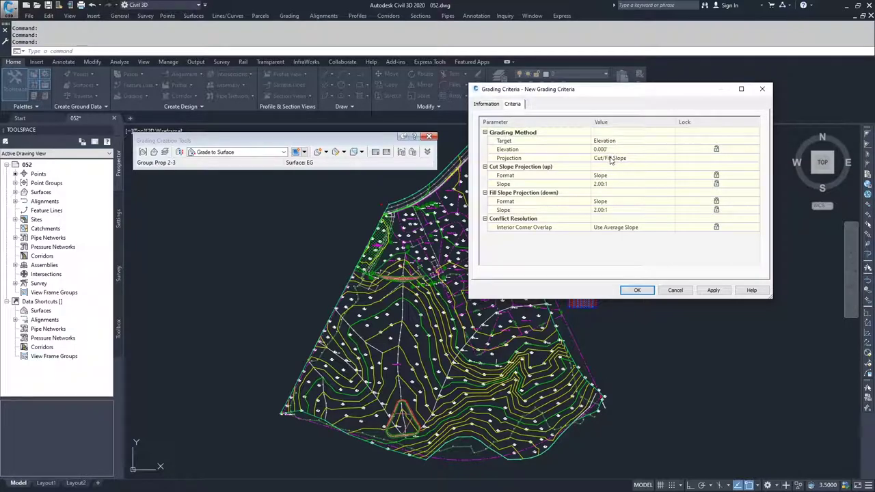
# Keep Cut/Fill Slope as the projection for the Elevation target.
pyautogui.click(611, 158)
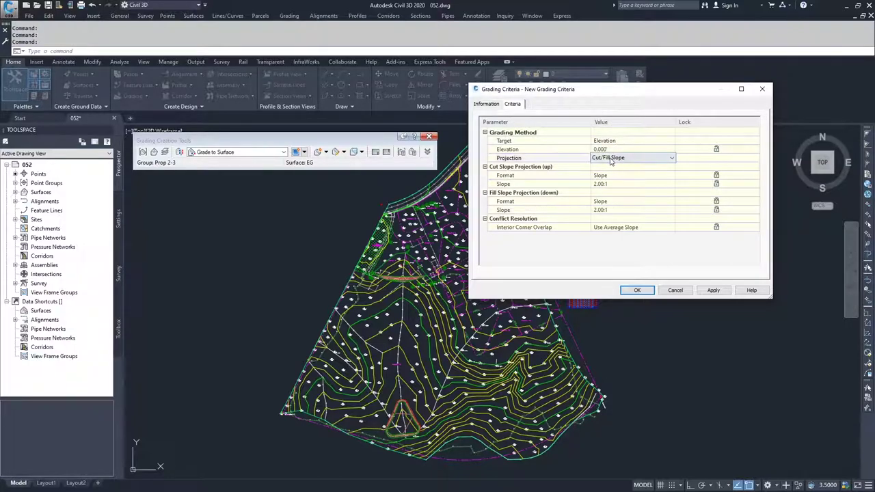
pyautogui.click(626, 158)
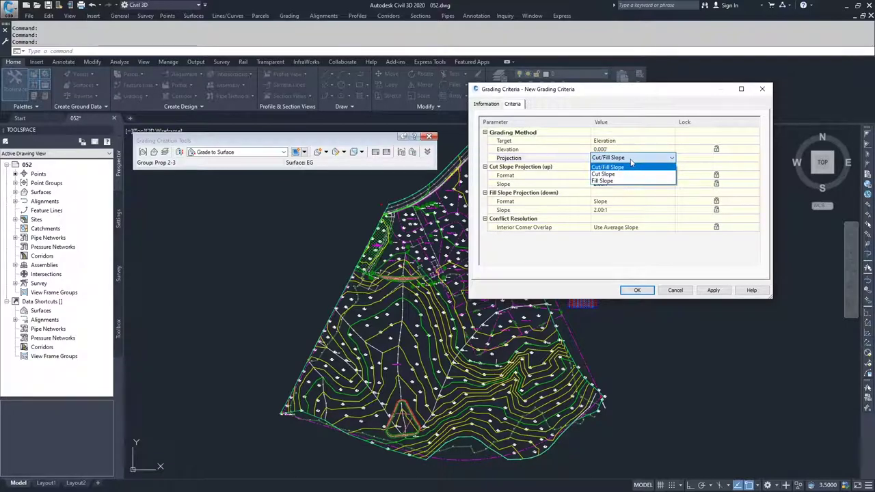
pyautogui.click(625, 167)
pyautogui.click(620, 141)
pyautogui.click(620, 141)
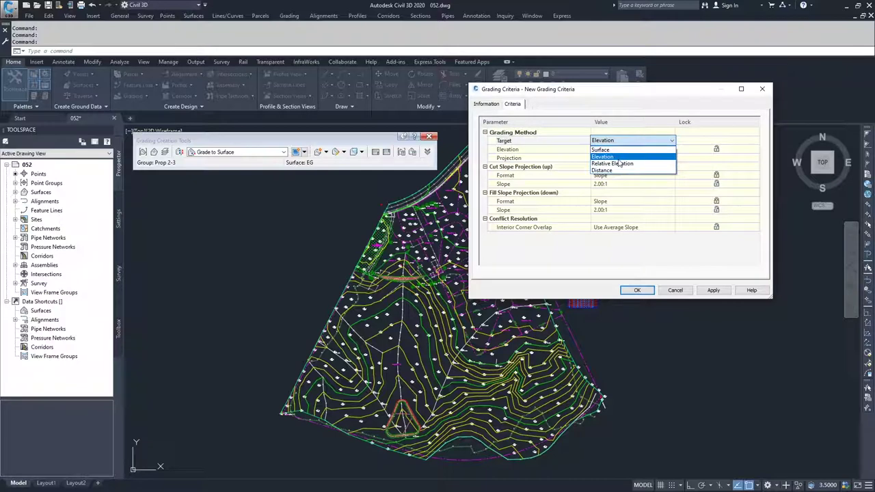
# Switch the target to Relative Elevation at 1.000' with a single 2.00:1 Slope projection.
pyautogui.click(620, 165)
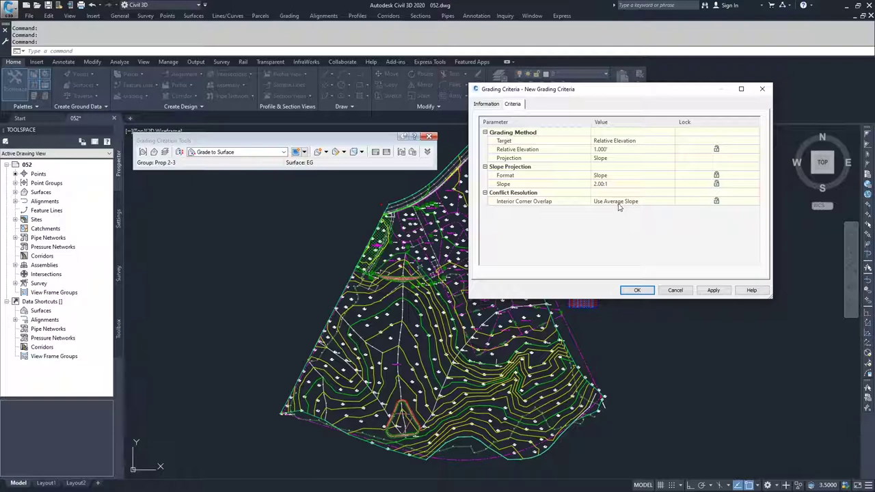
pyautogui.click(630, 141)
# Switch the target to Distance at 1.000' and review its 2.00:1 Slope projection.
pyautogui.click(630, 141)
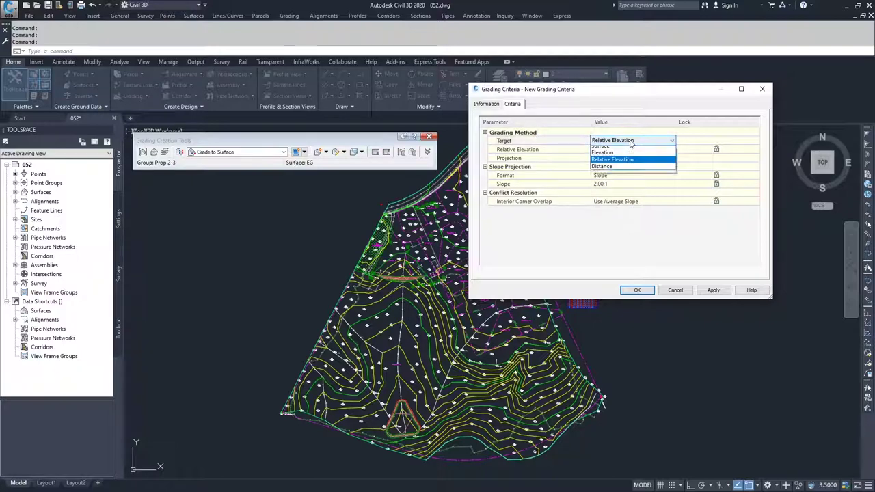
pyautogui.click(613, 171)
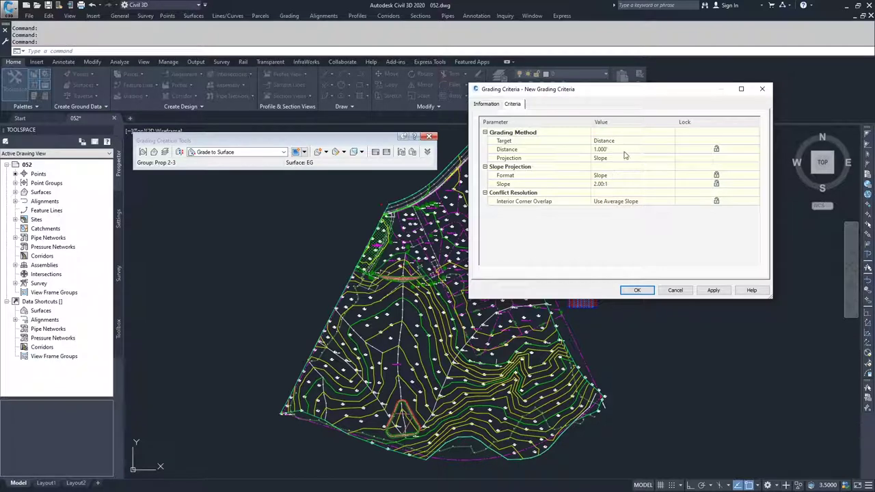
pyautogui.click(622, 160)
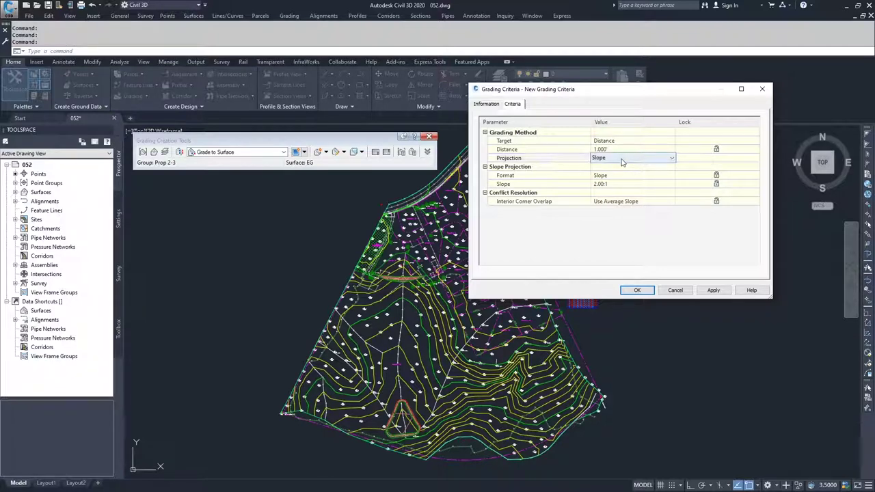
pyautogui.click(620, 176)
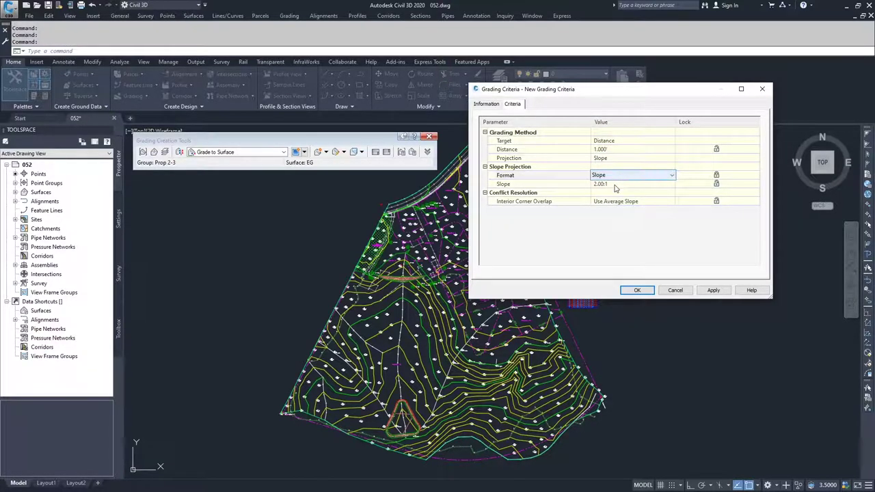
pyautogui.click(614, 185)
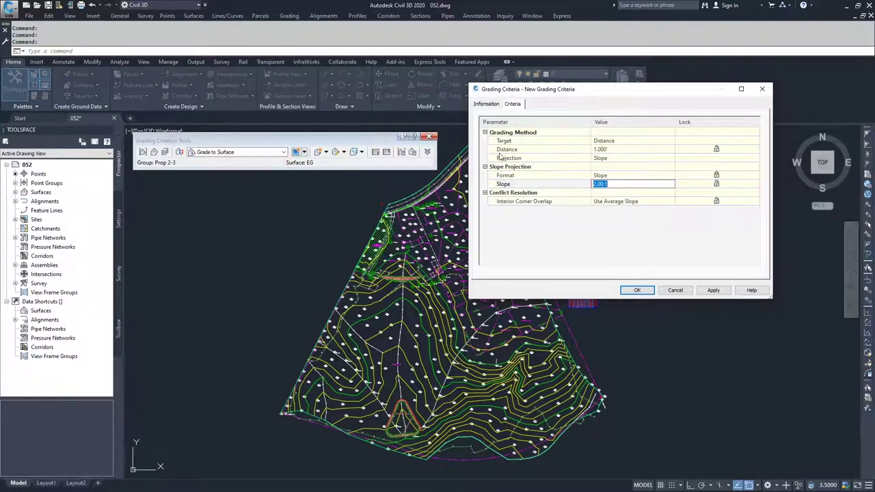
pyautogui.click(613, 141)
pyautogui.click(613, 142)
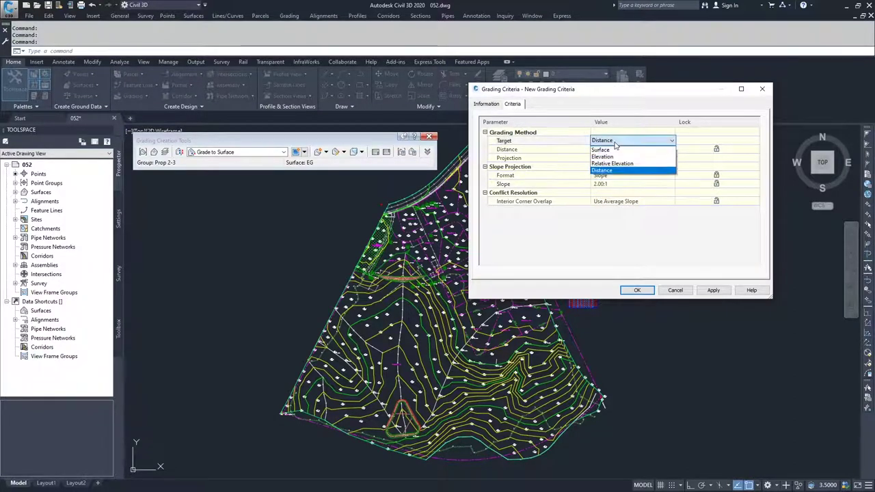